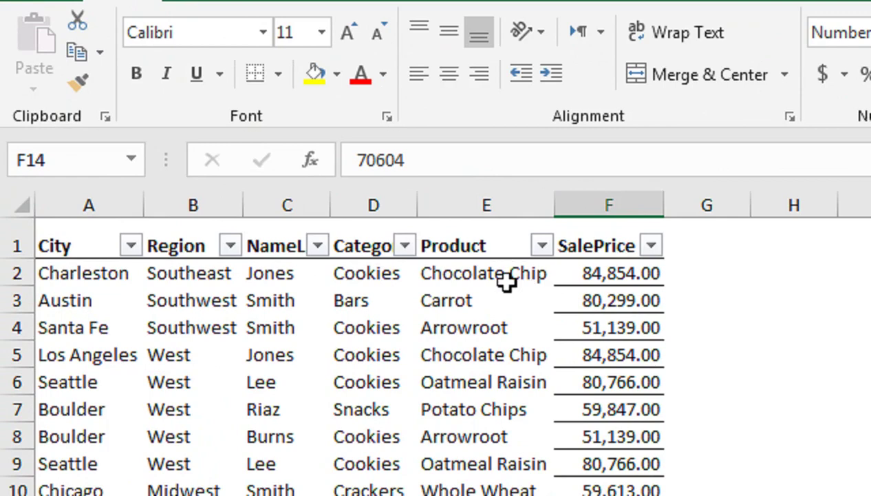
- Select the first and the repeated Chocolate Chip entries with their prices to compare them
drag(507, 281, 575, 280)
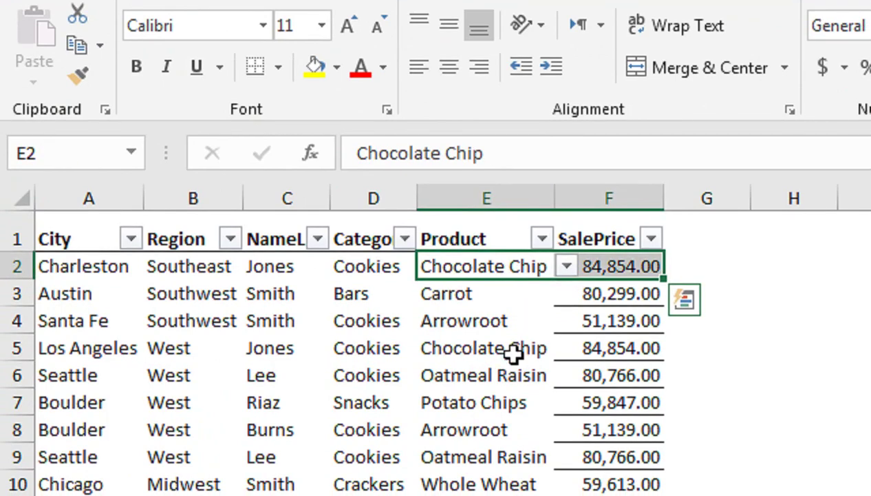
drag(513, 352, 593, 336)
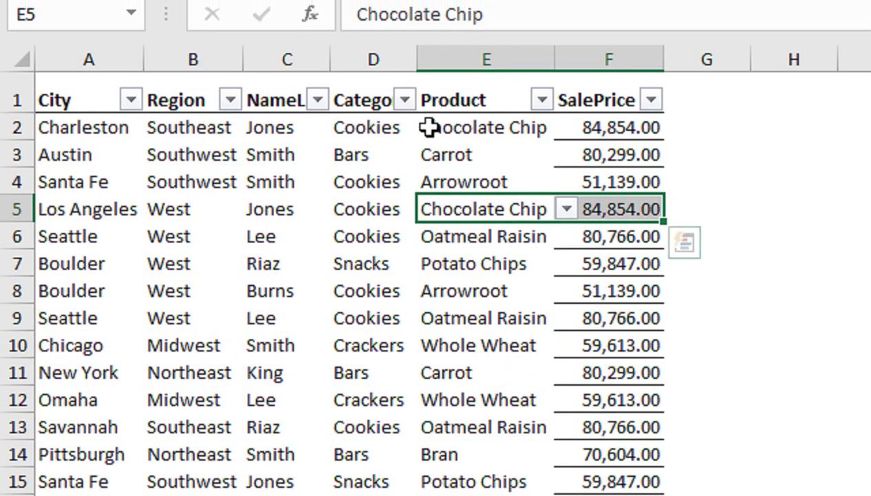
click(436, 129)
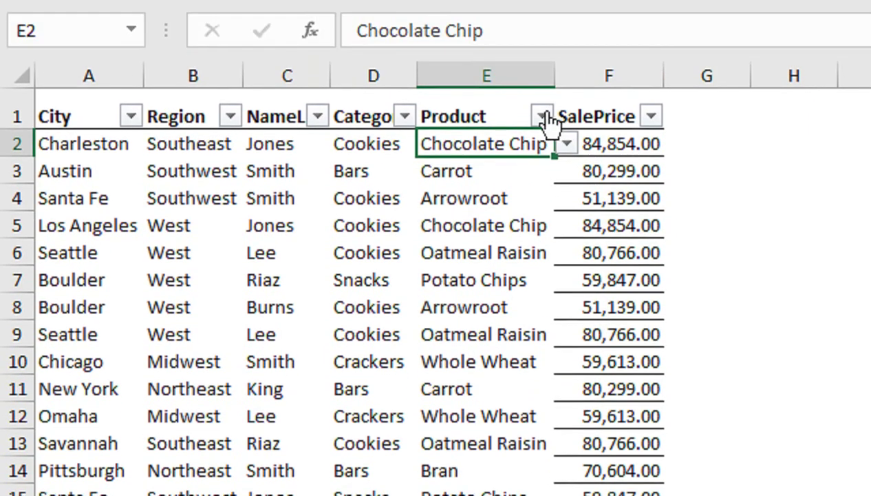
- Filter the Product column to show only the Arrowroot rows
click(544, 117)
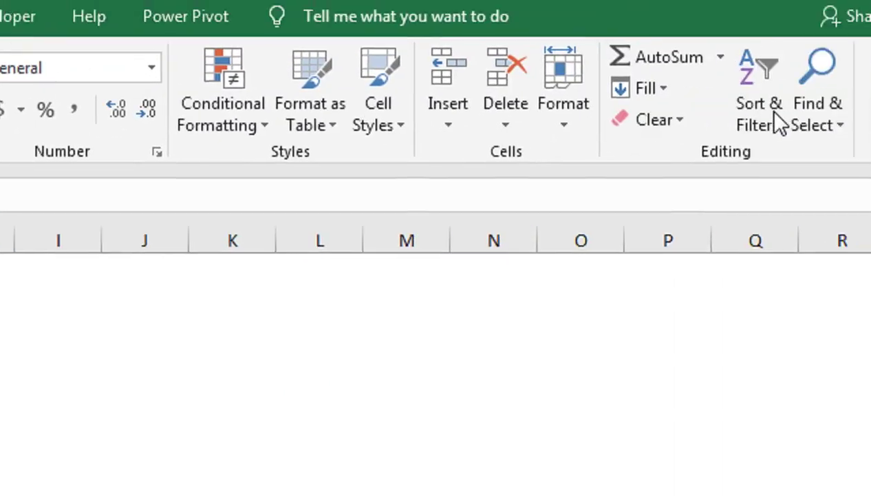
click(713, 114)
click(702, 267)
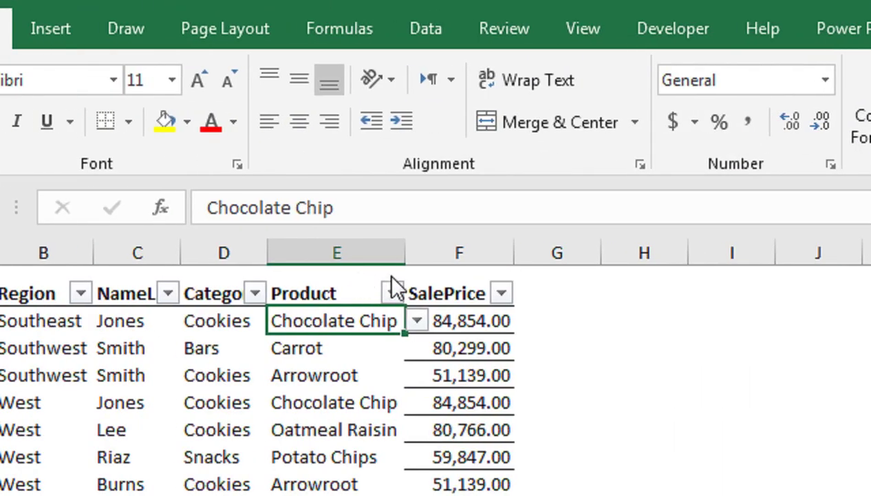
click(375, 292)
click(392, 293)
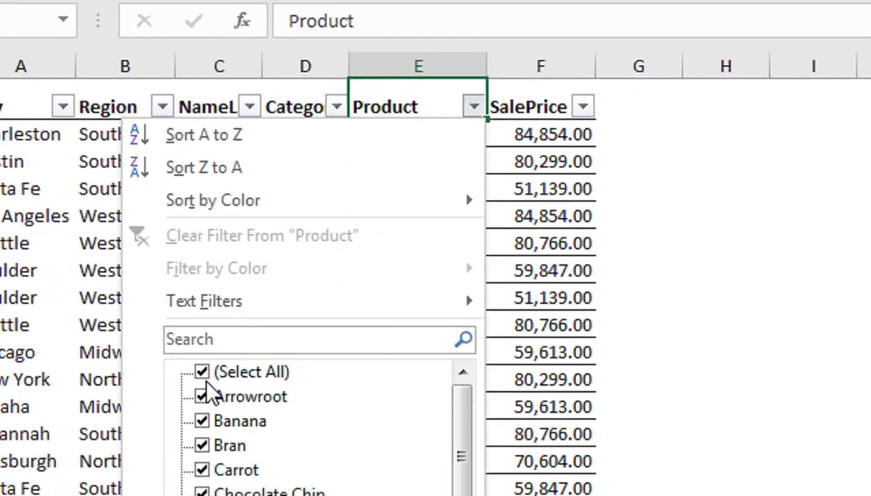
click(121, 475)
click(121, 495)
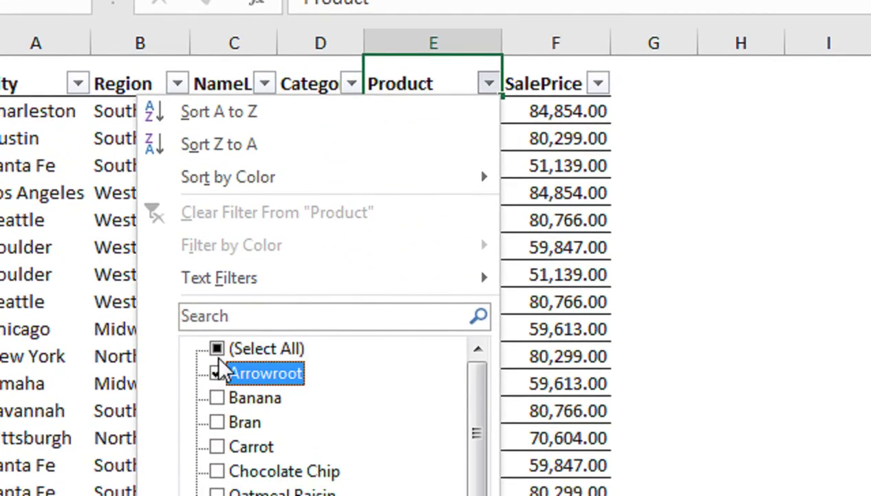
click(325, 441)
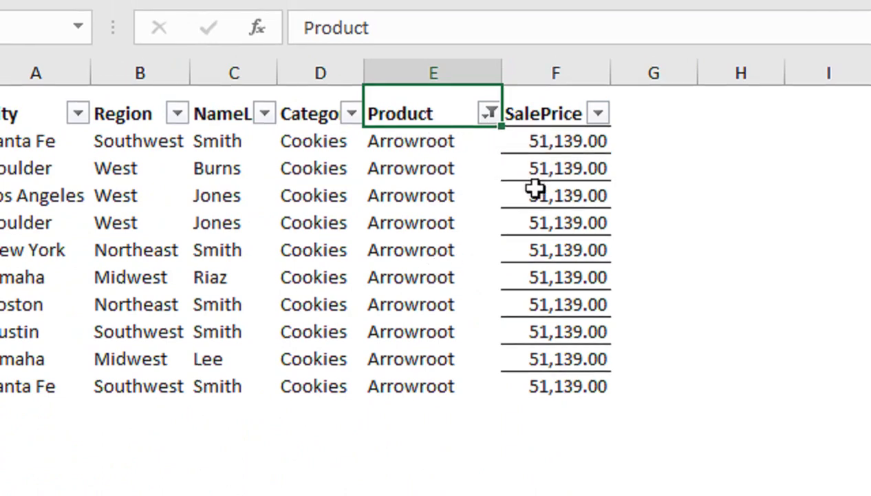
- Clear the Product filter so all products show again
click(492, 126)
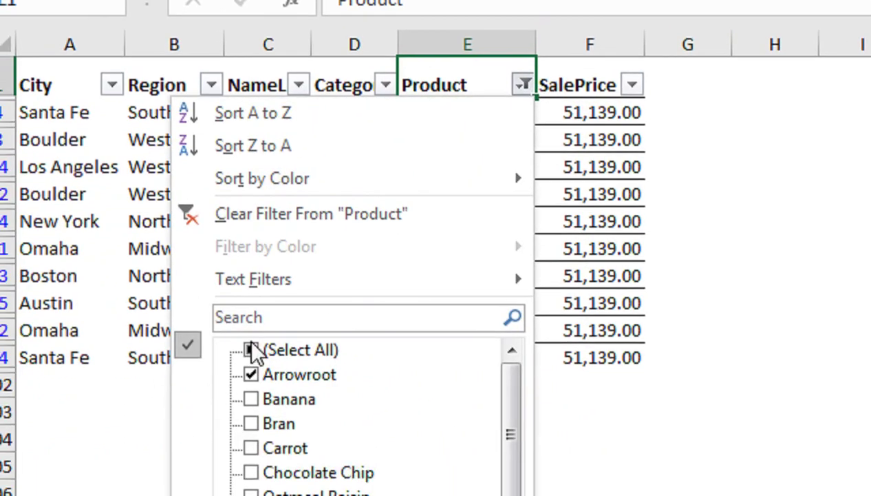
click(217, 392)
click(351, 405)
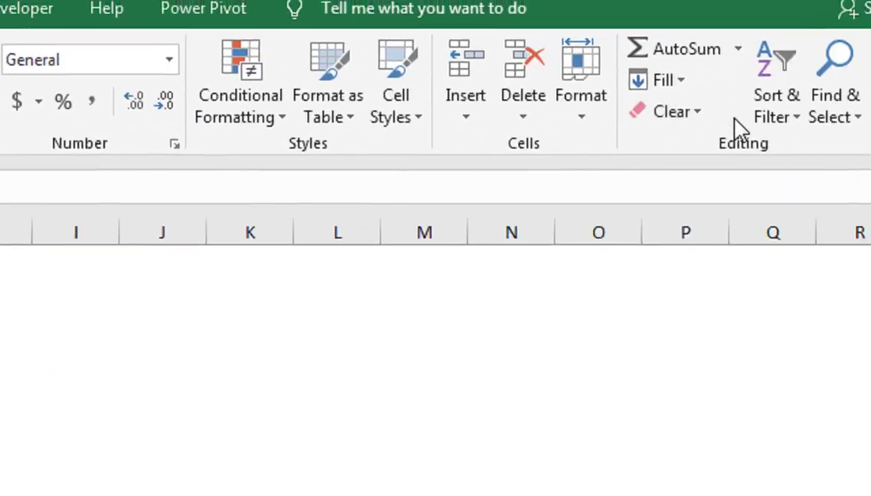
- Sort by Product A to Z, undo back to the original order, and select empty cell H5
click(705, 134)
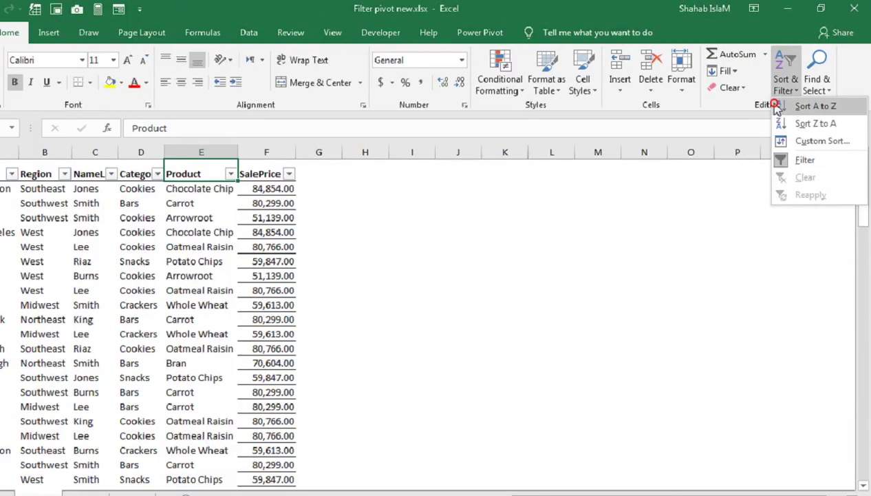
click(695, 164)
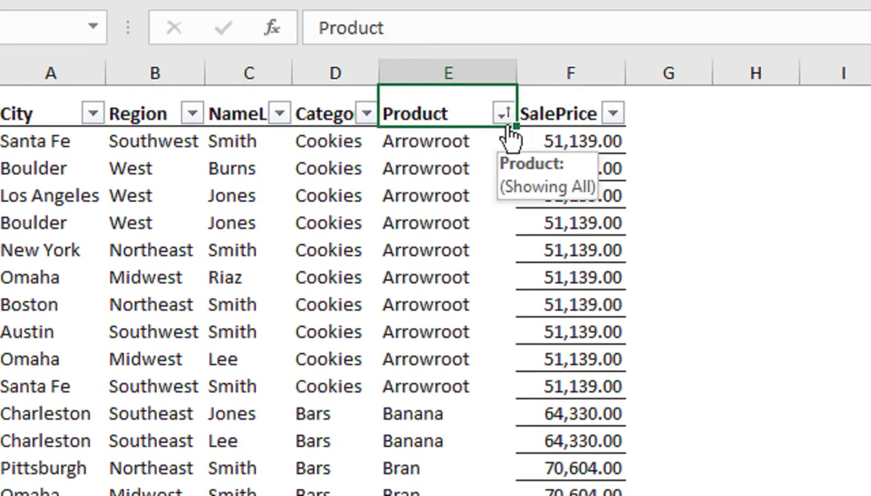
key(ctrl+z)
key(ctrl+y)
key(ctrl+z)
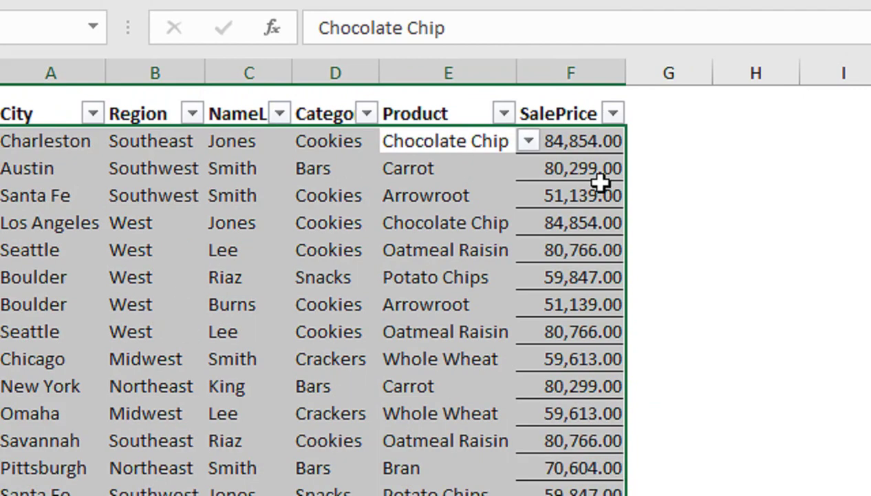
click(596, 190)
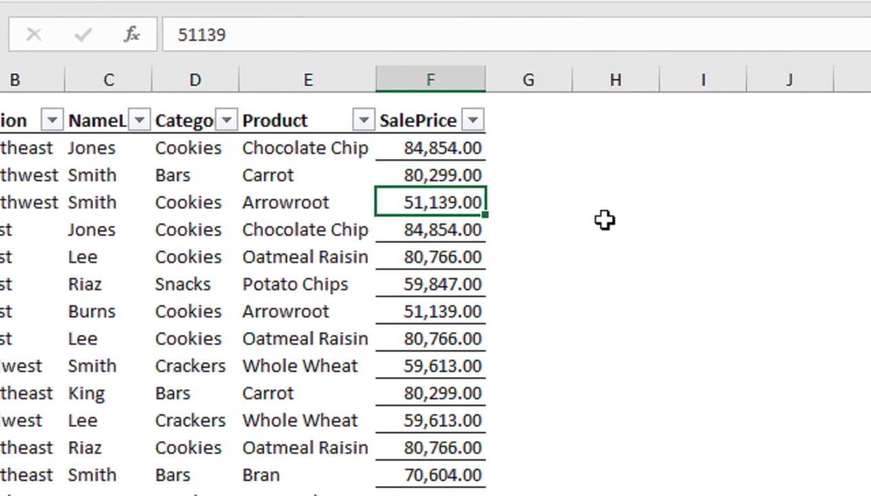
click(604, 219)
text(=)
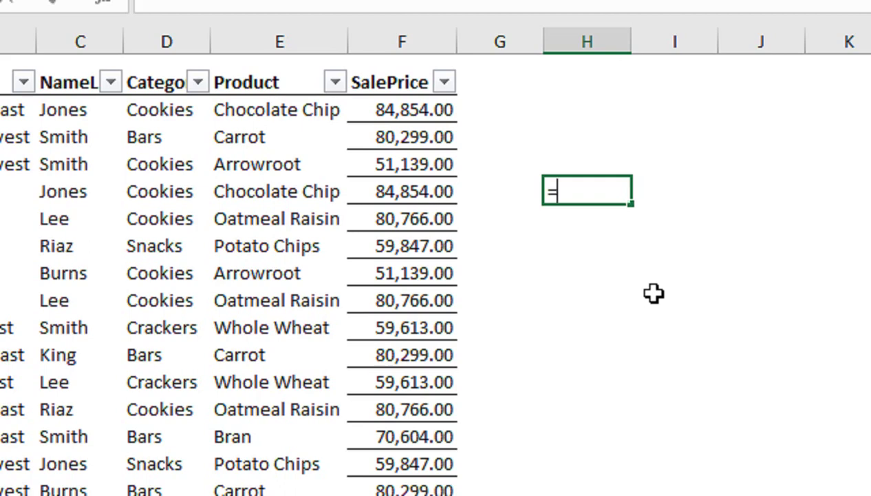
- Start H5's formula as =SUMPRODUCT(1/COUNTIF(, picking SUMPRODUCT from the autocomplete list
text(um)
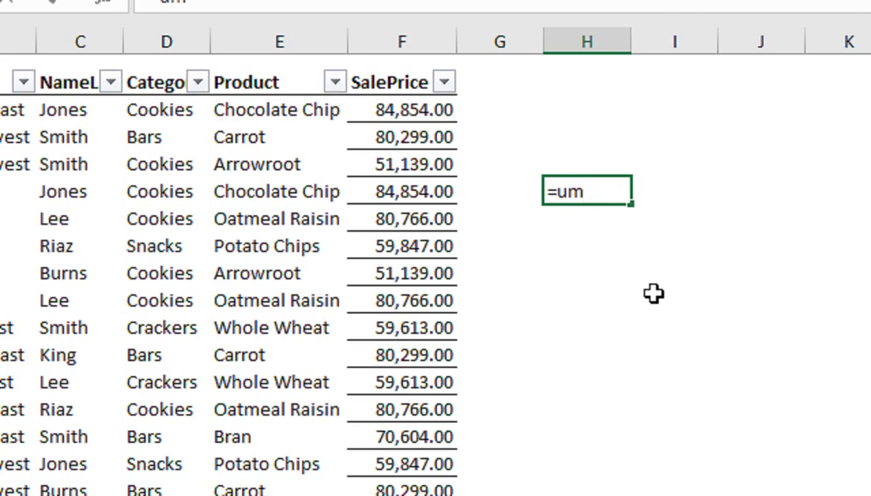
key(BackSpace)
key(BackSpace)
key(BackSpace)
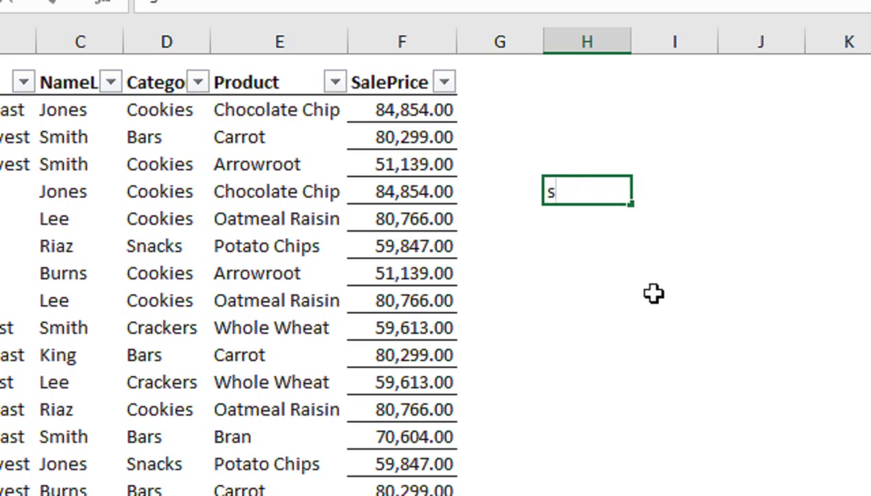
text(SU)
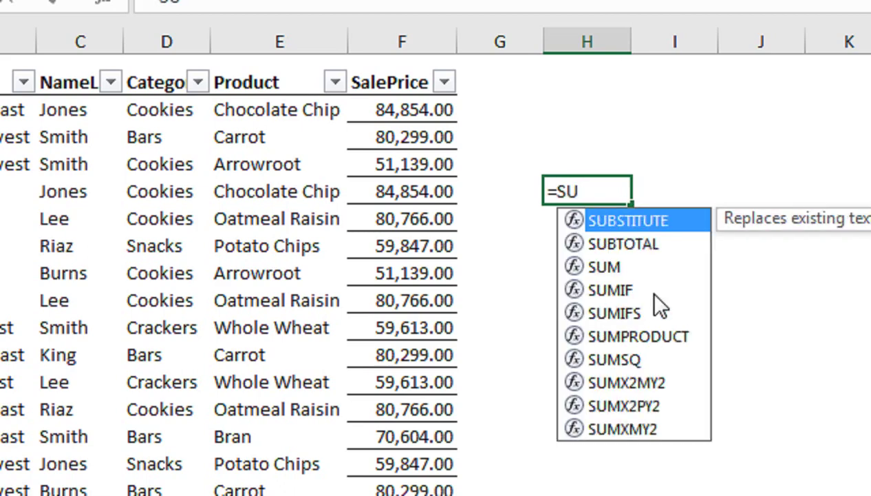
text(M)
key(Down)
key(Down)
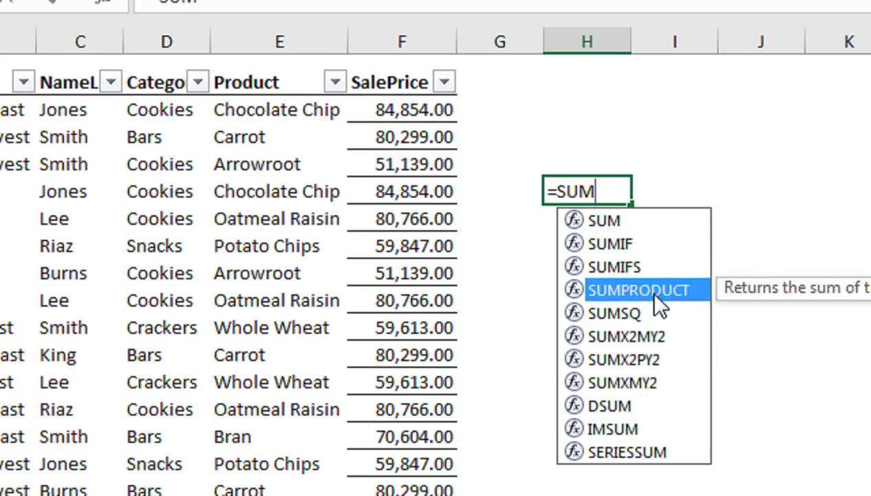
key(Tab)
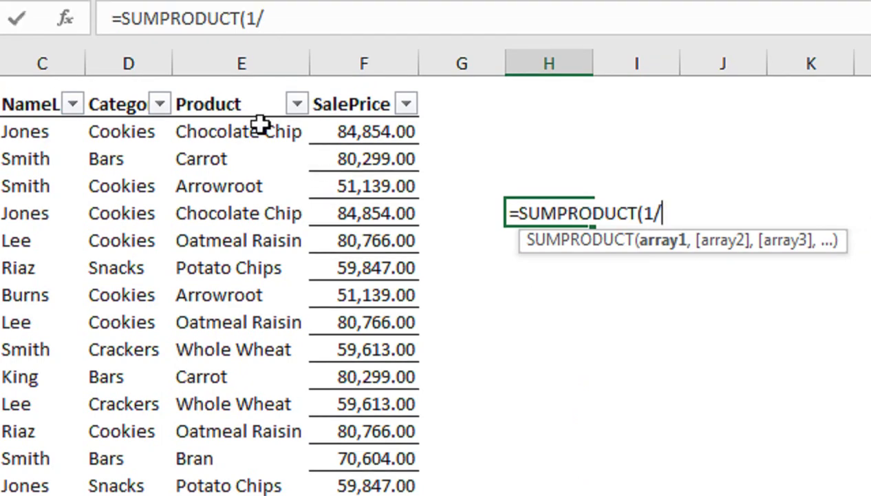
text(C)
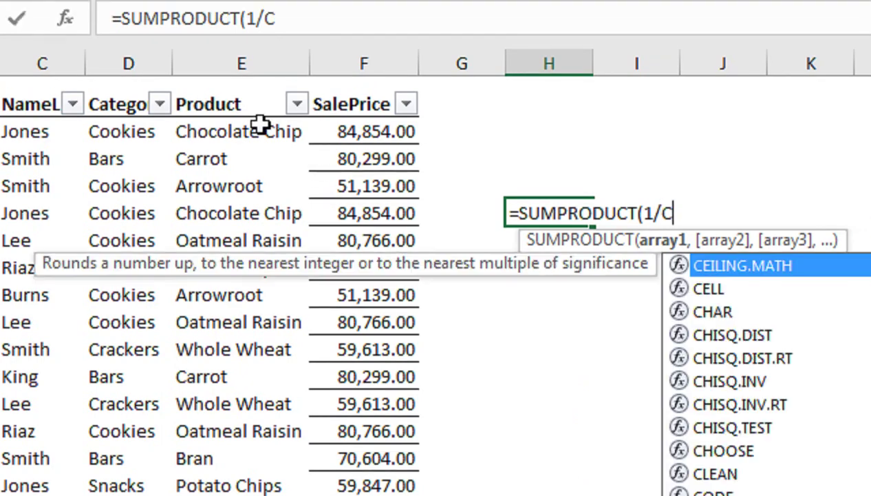
text(OUNTIF)
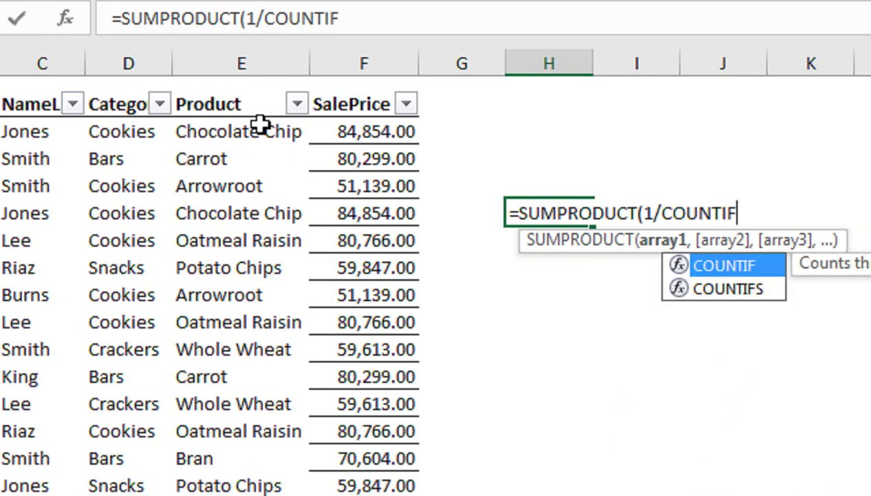
text(()
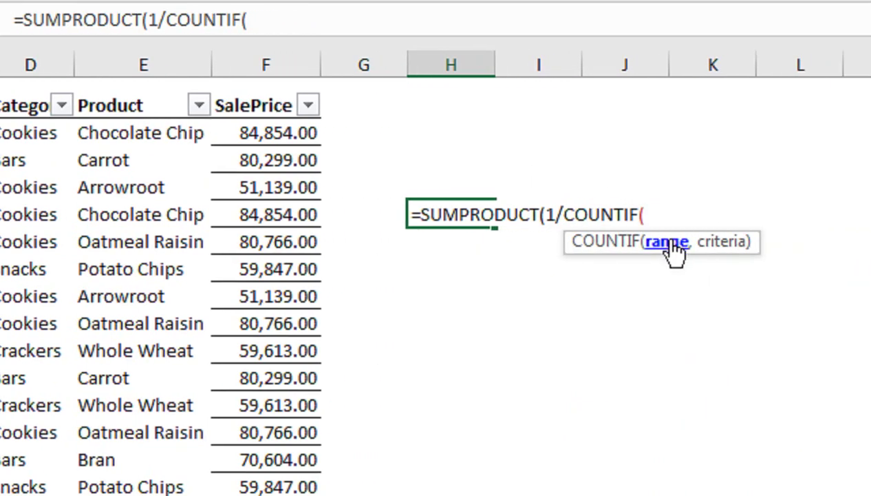
- Give COUNTIF the range E2:E101 and criteria E2:E101&"", then close it
click(219, 141)
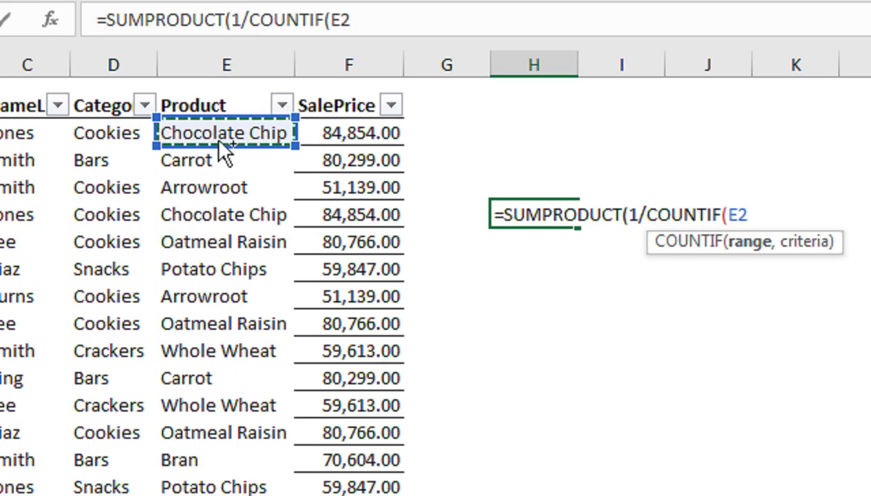
key(ctrl+shift+Down)
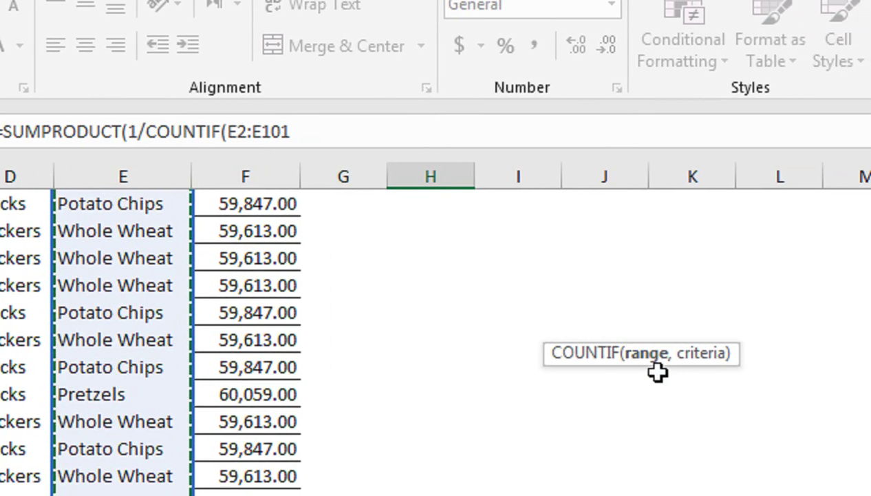
text(,)
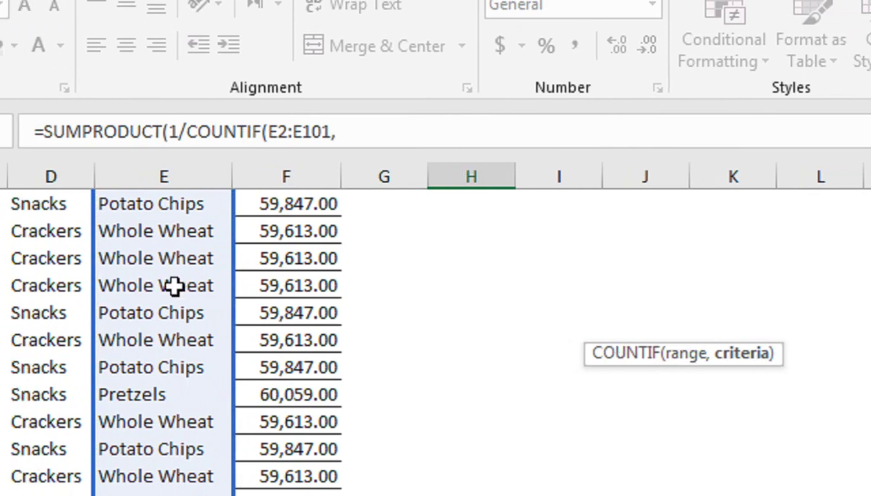
click(218, 286)
key(ctrl+Up)
key(Down)
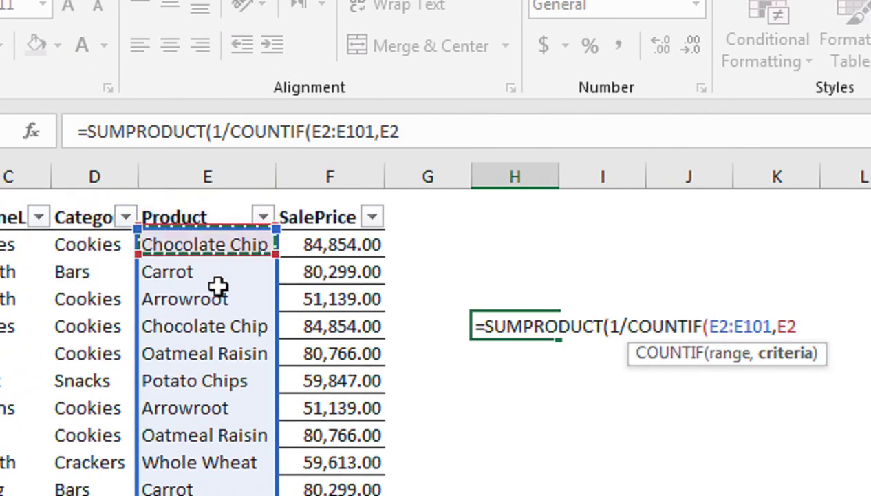
key(ctrl+shift+Down)
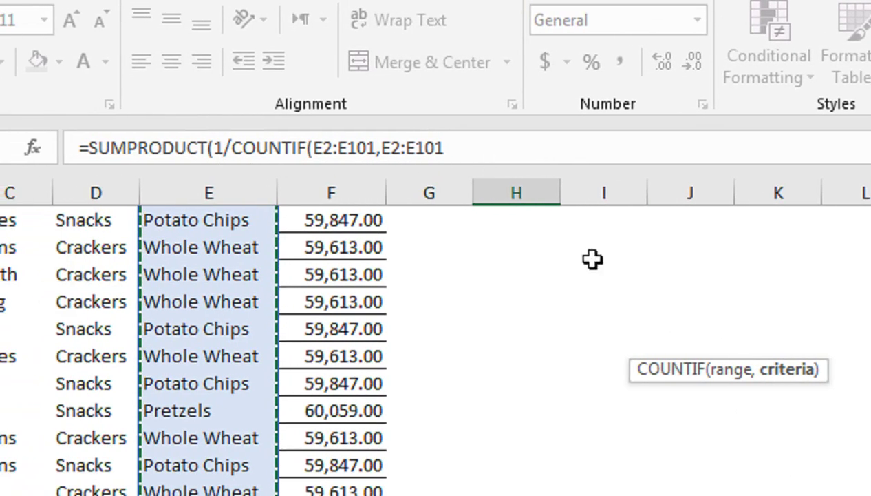
click(549, 150)
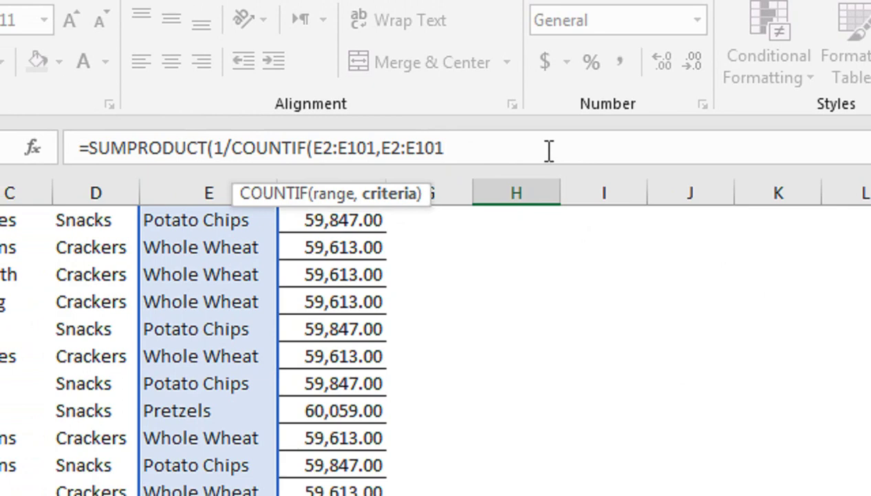
text(&)
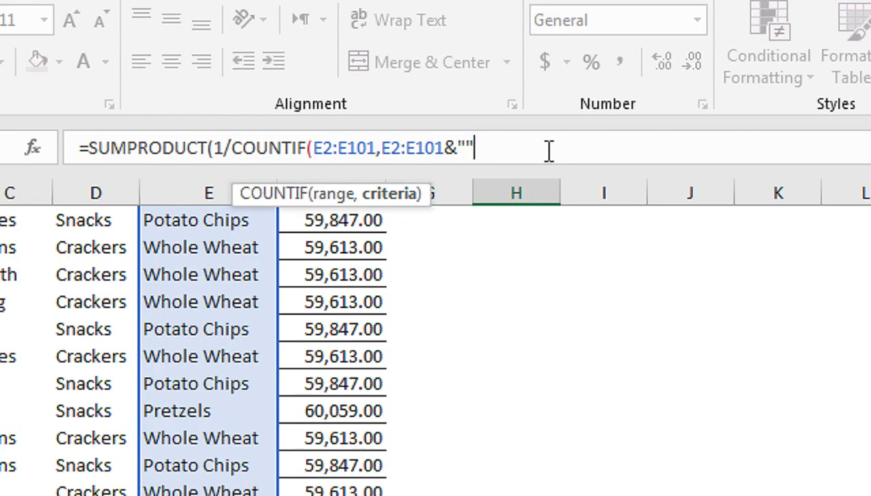
text())
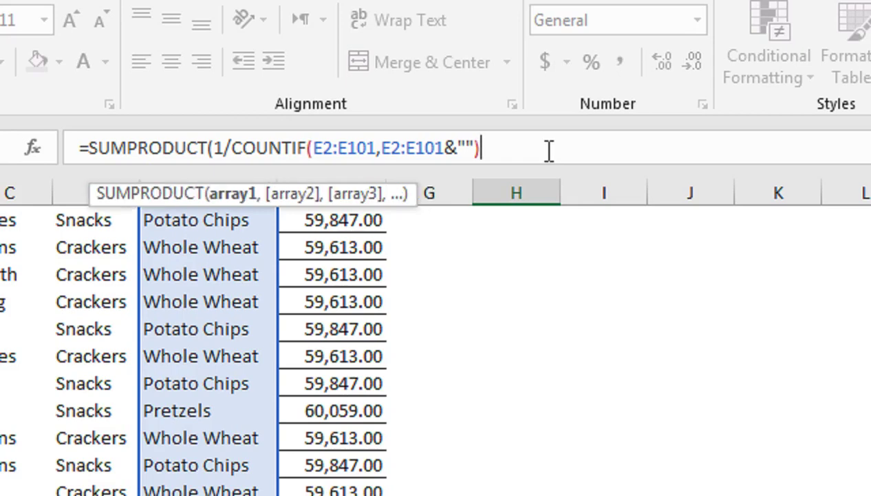
text(,)
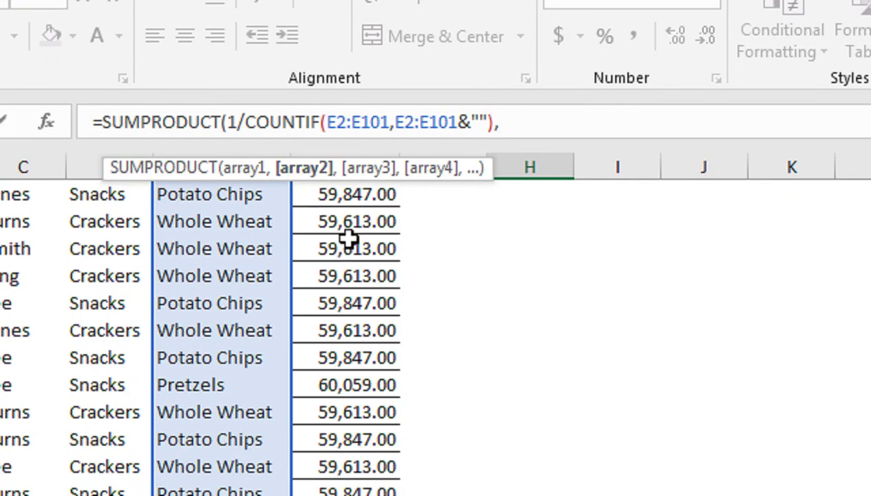
- Add F2:F101 as SUMPRODUCT's second argument and commit the formula, returning 661790
click(347, 248)
key(ctrl+Up)
click(350, 236)
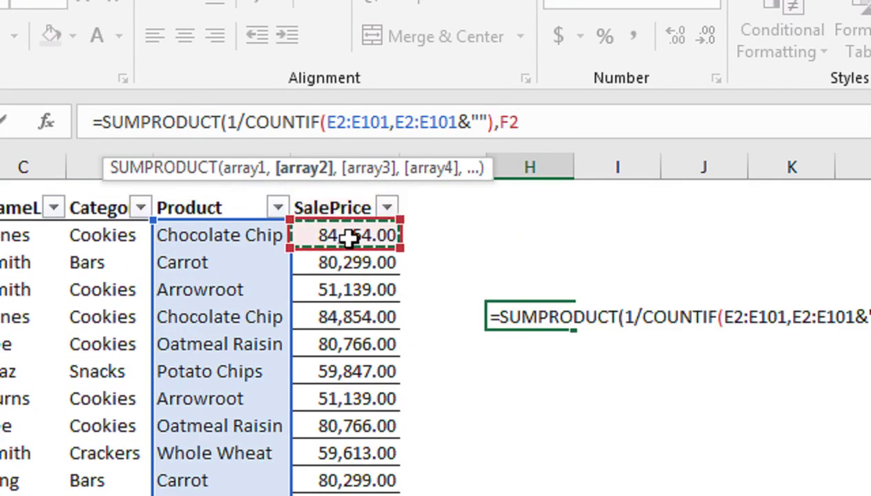
key(ctrl+shift+Down)
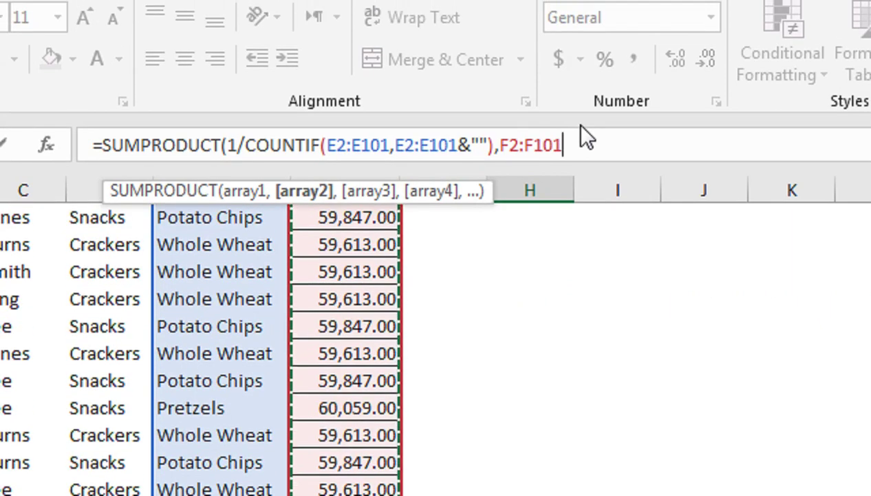
text())
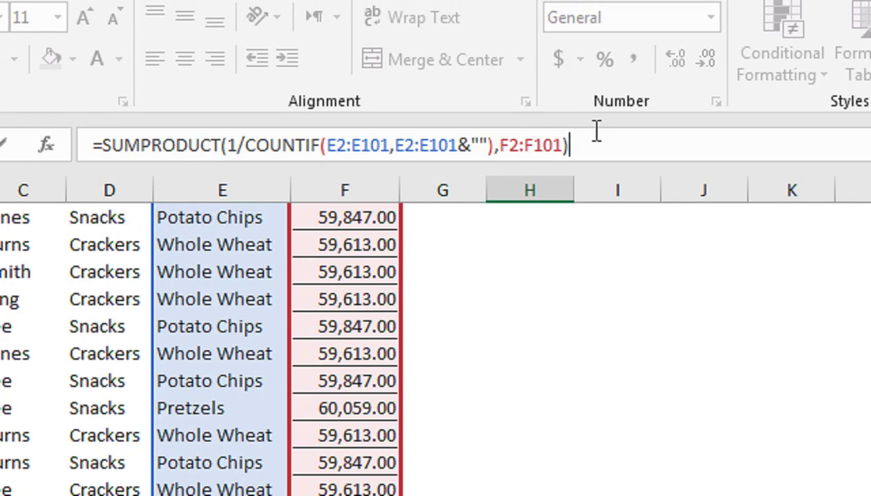
key(Return)
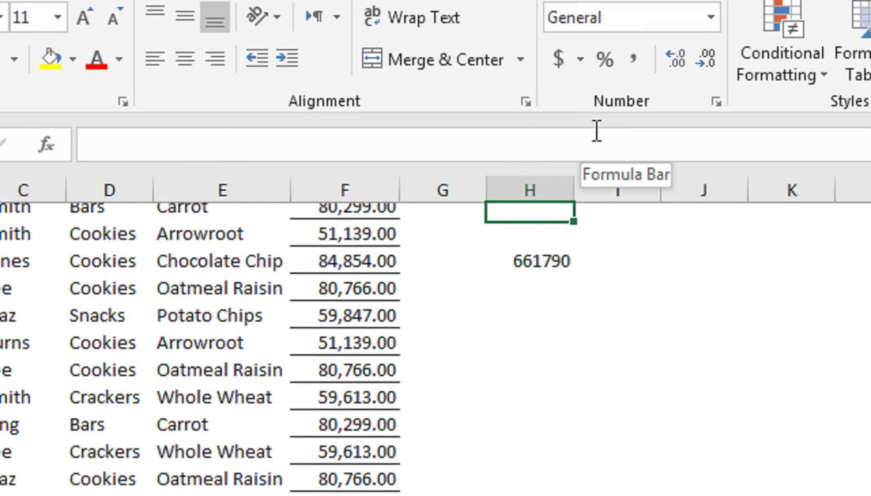
- Move the 661790 result from H5 up to cell H1
scroll(504, 207, up, 1)
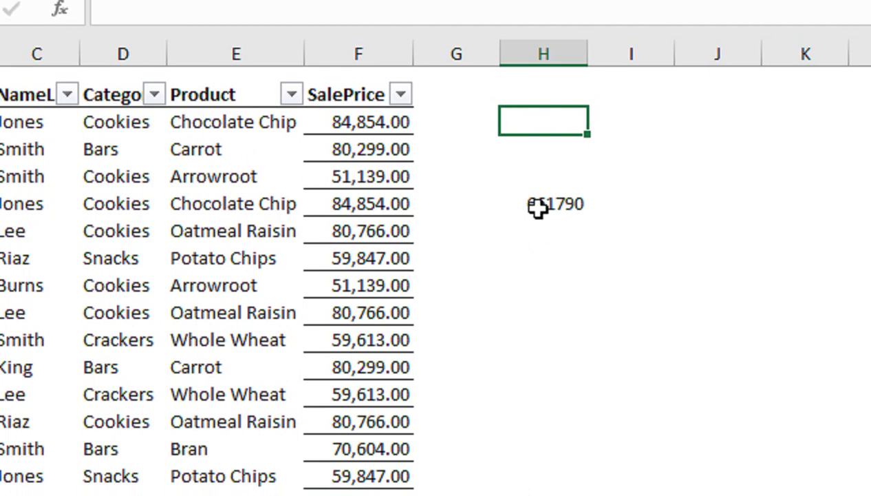
click(544, 207)
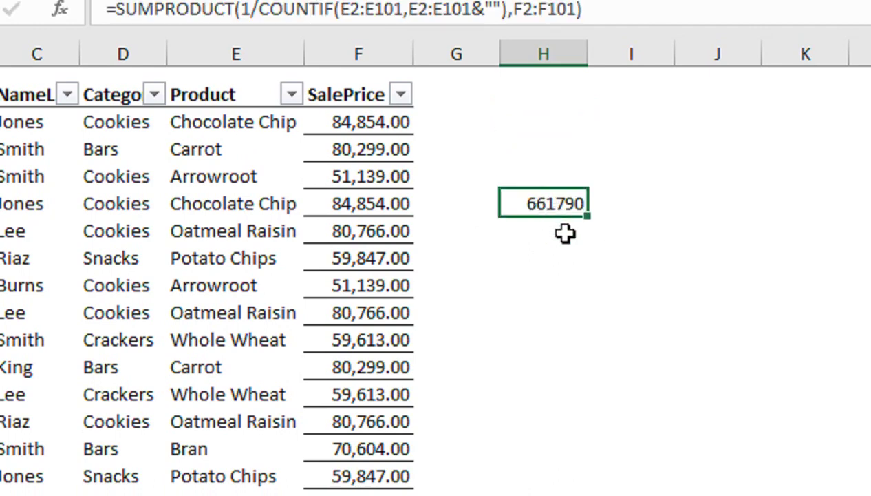
drag(564, 213, 592, 135)
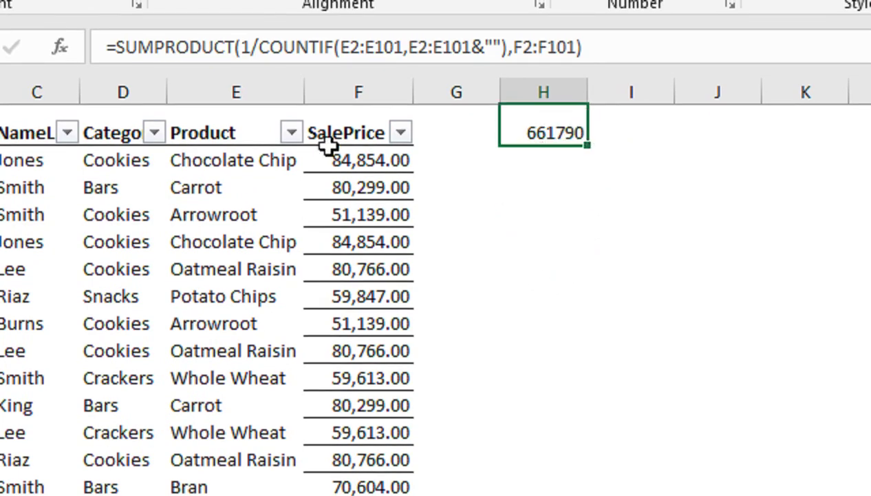
- Remove duplicate rows checking only the Product column, leaving 10 unique products
click(292, 134)
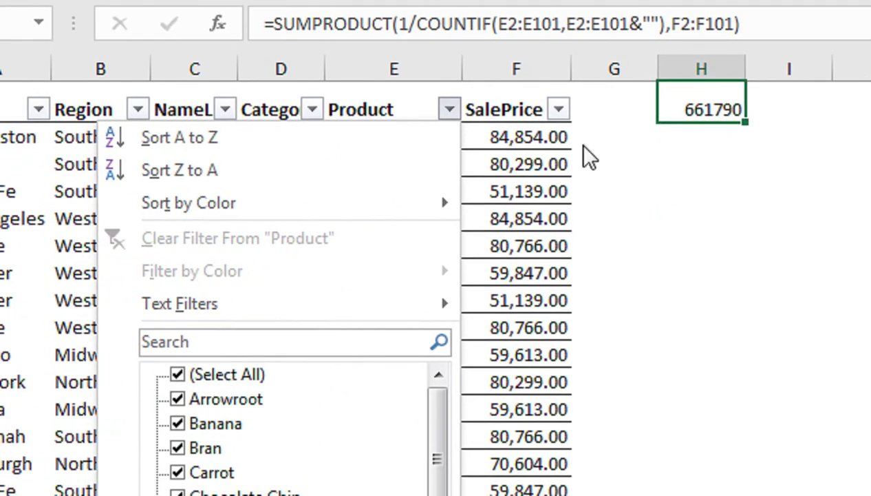
key(Escape)
click(346, 130)
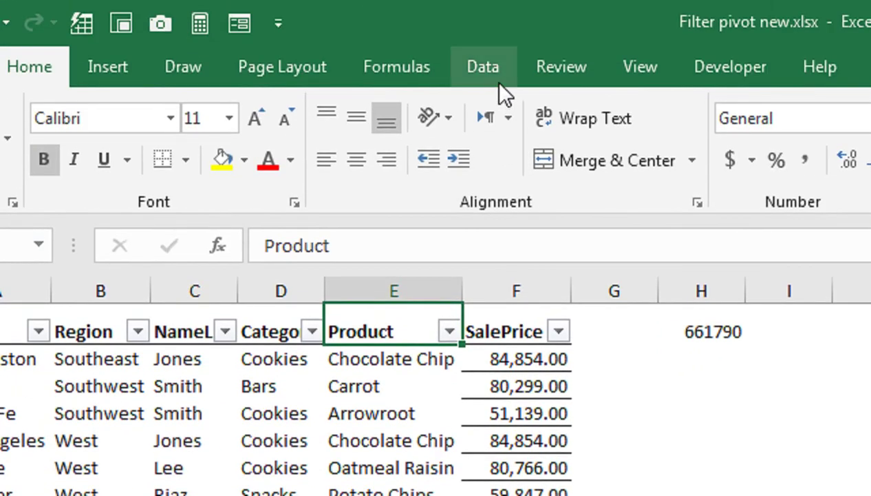
click(497, 82)
click(719, 145)
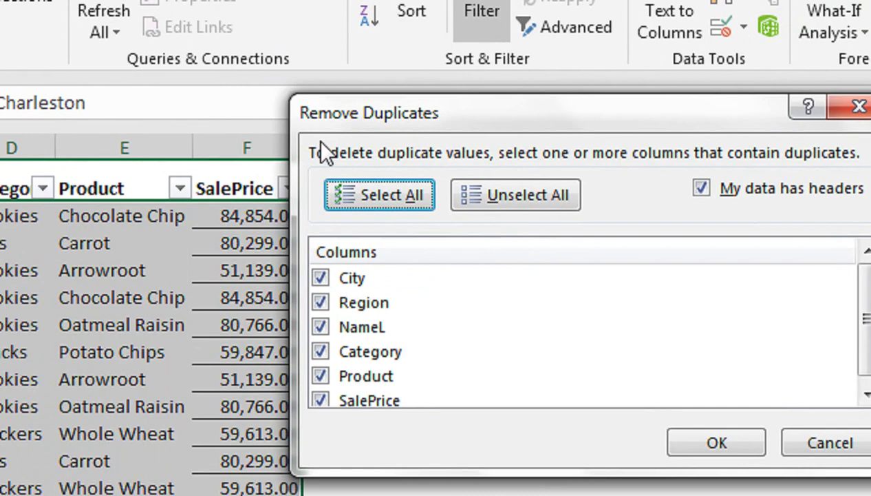
drag(323, 113, 325, 241)
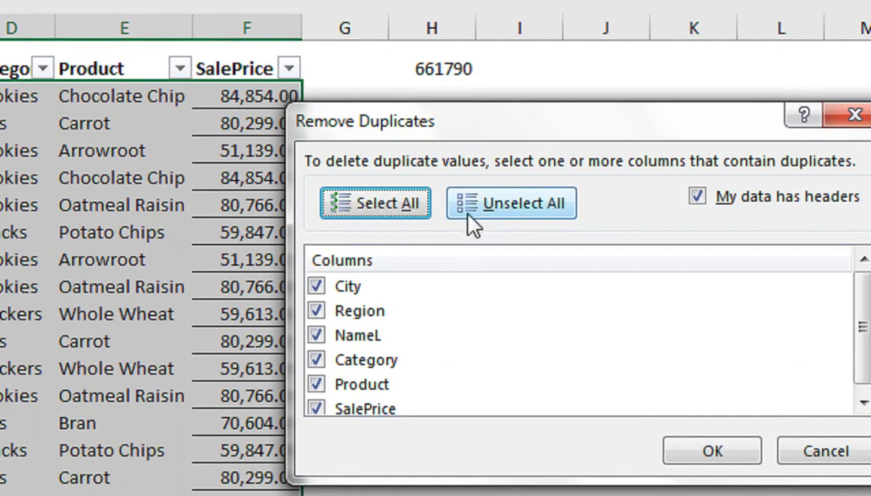
click(475, 224)
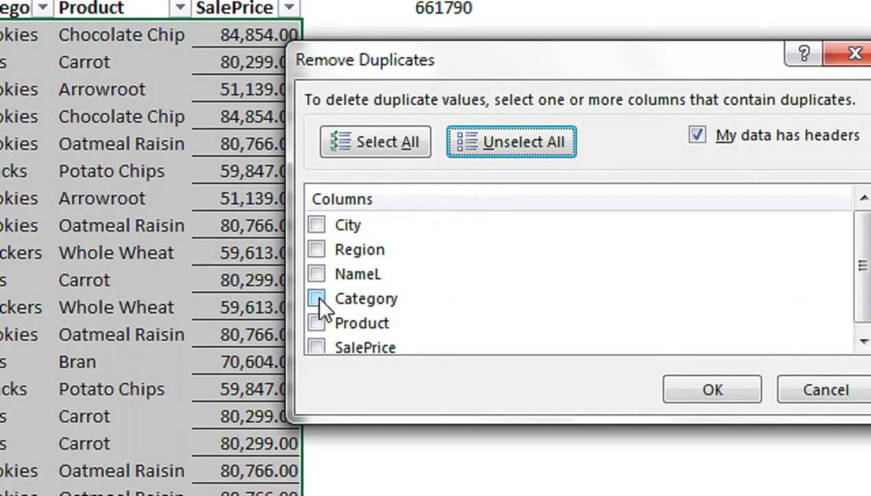
click(315, 323)
click(712, 390)
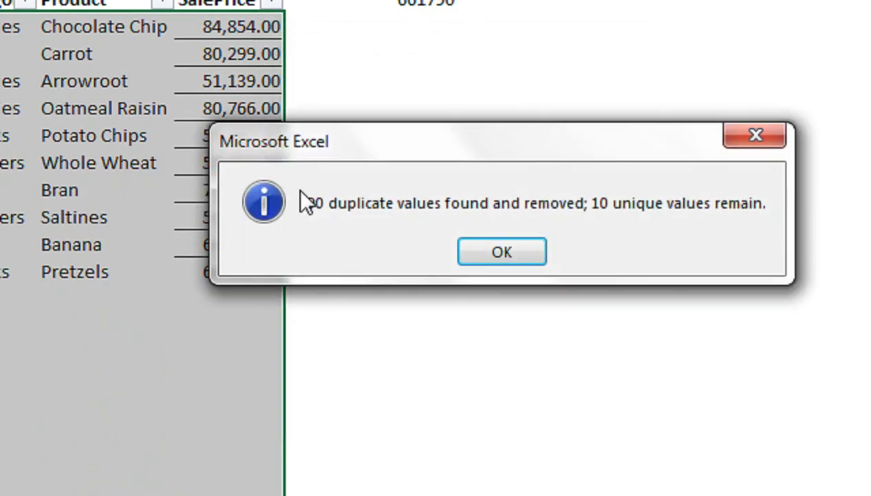
click(501, 260)
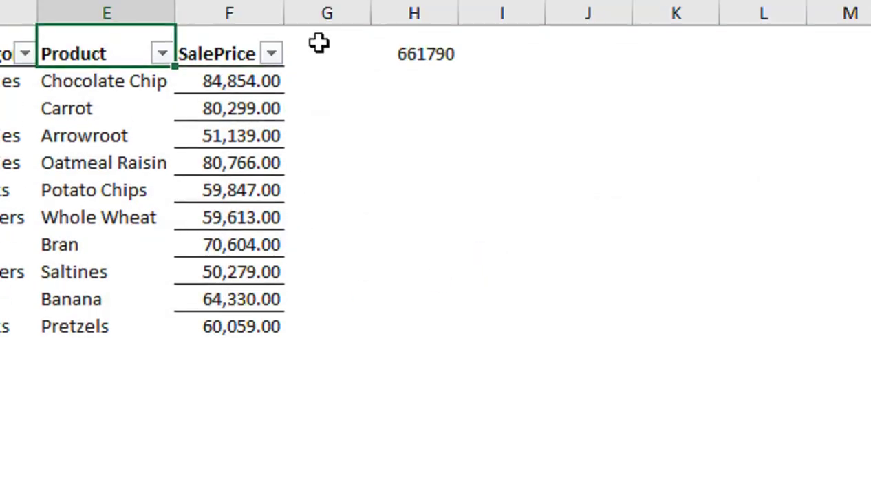
- Sum the ten prices F2:F11, move the 661,790.00 total to K10, and autofit column K
click(237, 420)
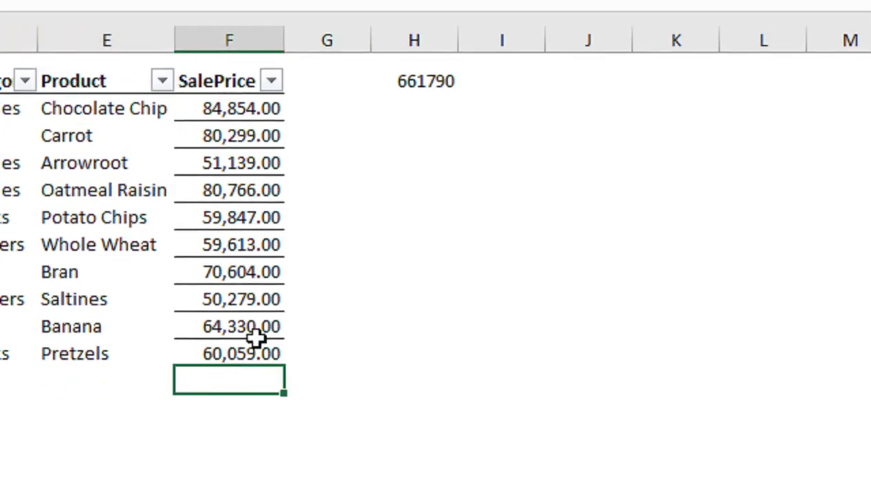
key(alt+equal)
key(Return)
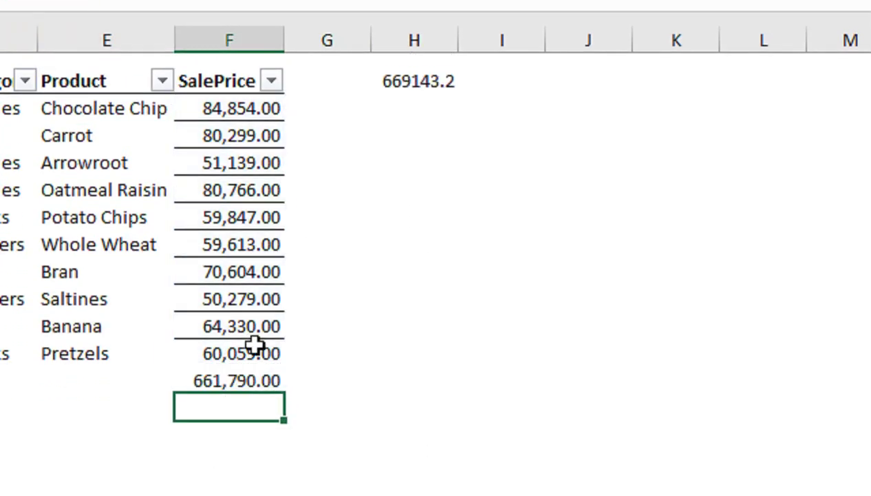
click(267, 358)
drag(267, 378, 661, 336)
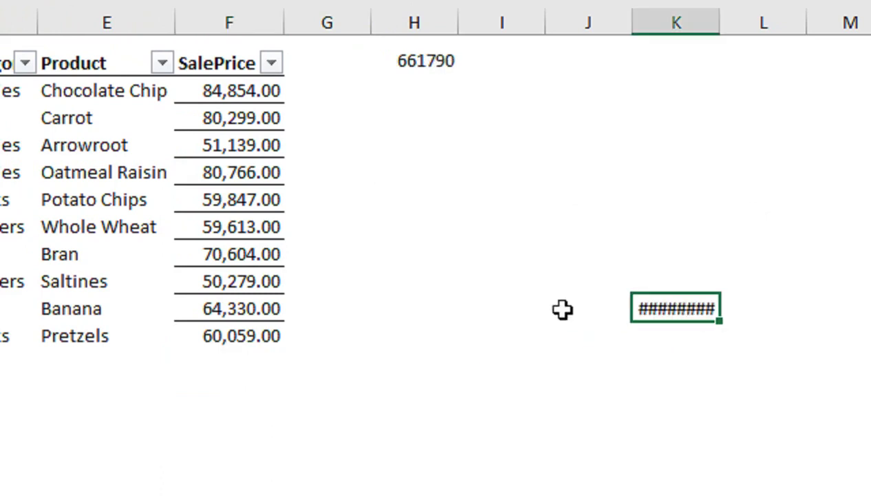
double_click(648, 122)
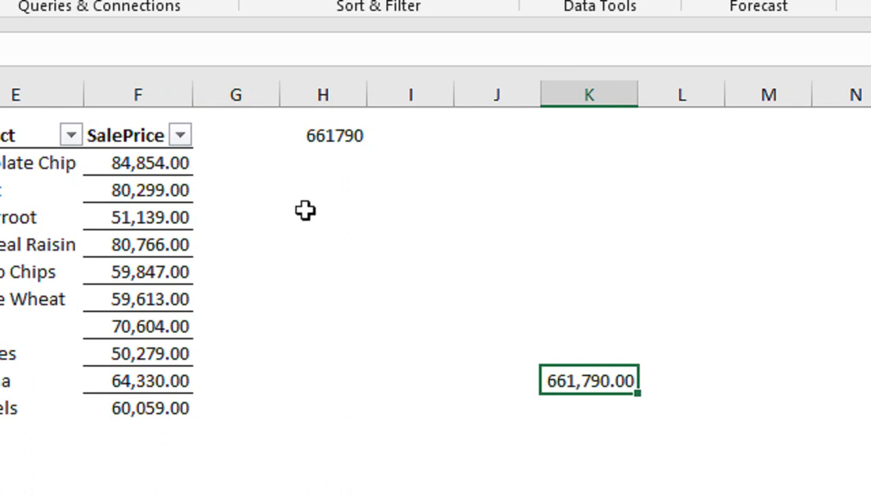
- Undo twice to restore the duplicate rows, then select H1 to check its formula
key(ctrl+z)
key(ctrl+z)
key(ctrl+z)
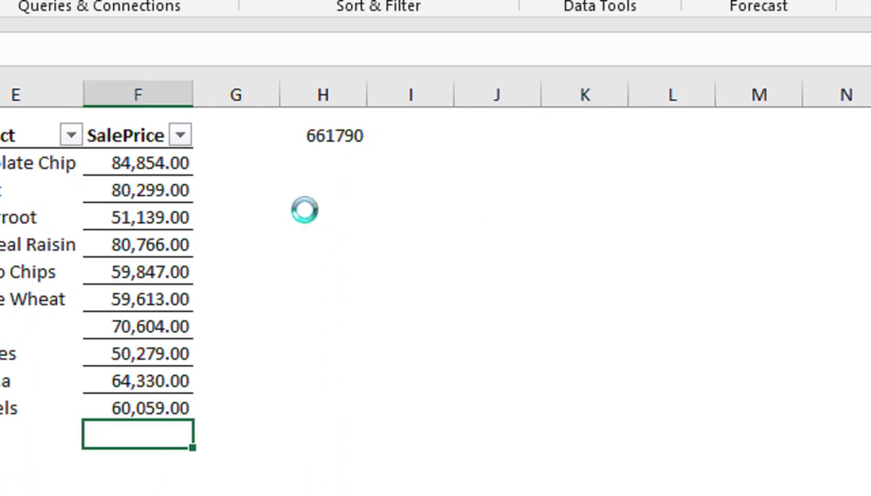
key(ctrl+z)
click(344, 136)
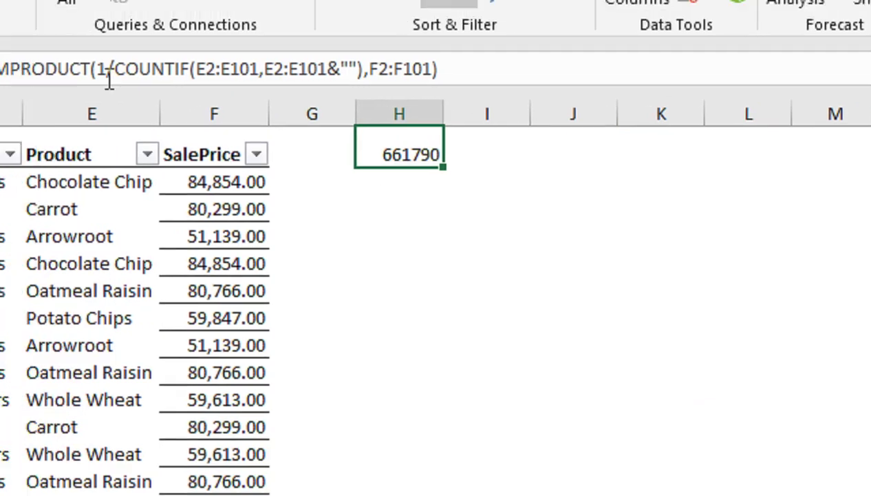